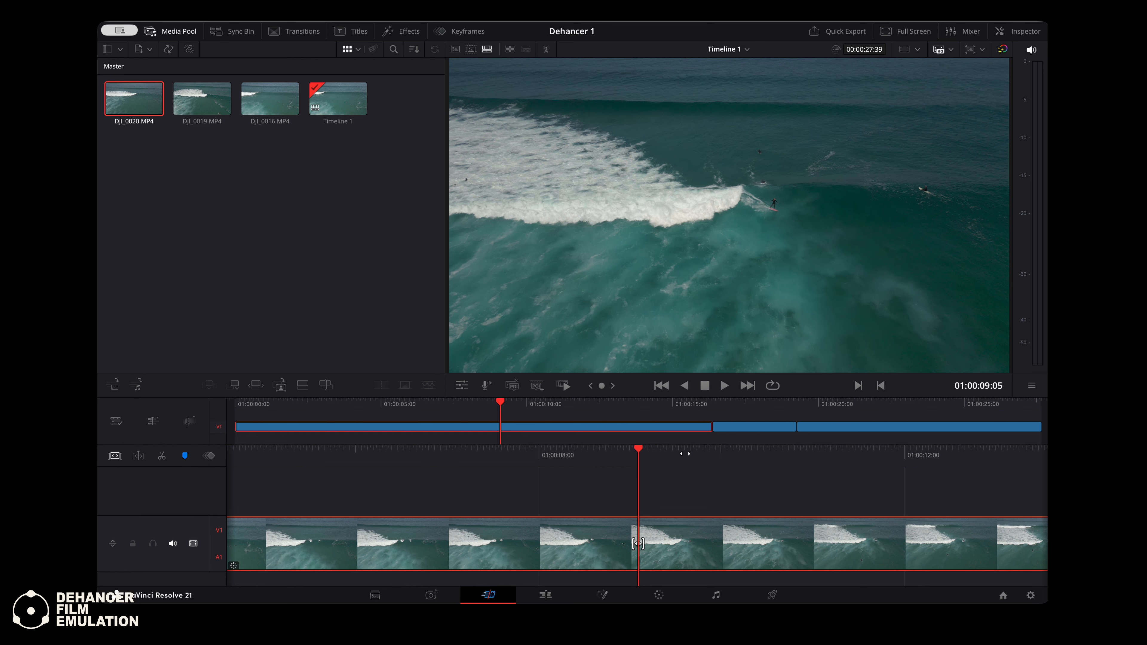
In the Color page, add a serial node after node 05 of the first clip and place it below that node.
{"action": "left_click_drag", "start_coordinate": [684, 454], "coordinate": [685, 454]}
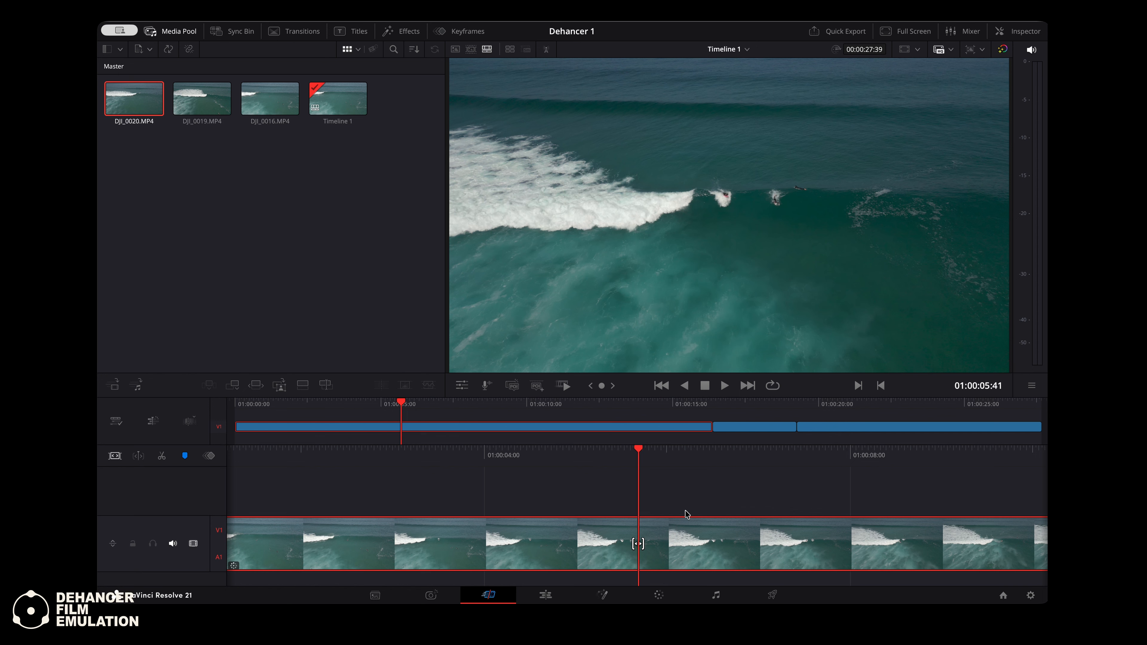
{"action": "left_click", "coordinate": [660, 596]}
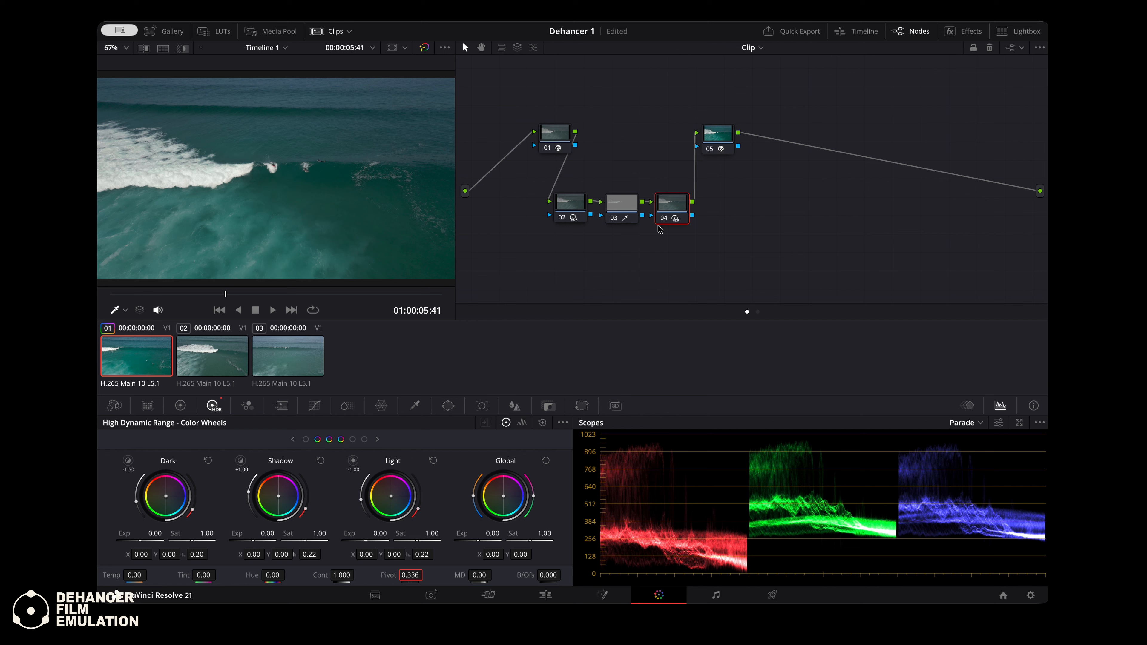
{"action": "left_click", "coordinate": [723, 142]}
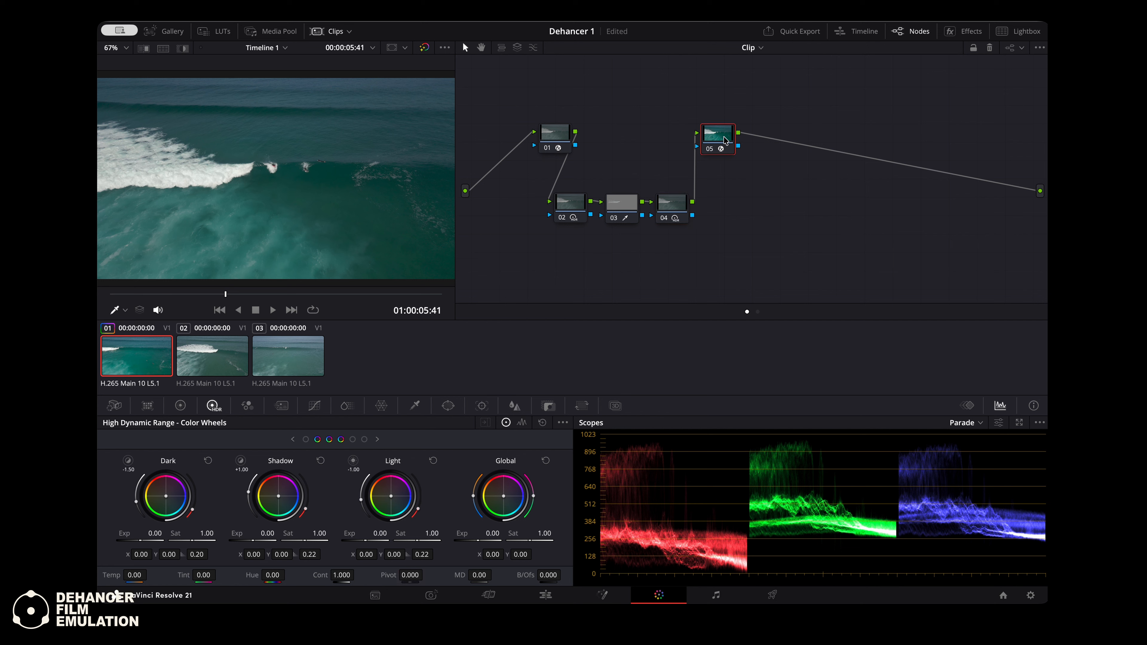
{"action": "left_click", "coordinate": [724, 139]}
{"action": "key", "text": "alt+s"}
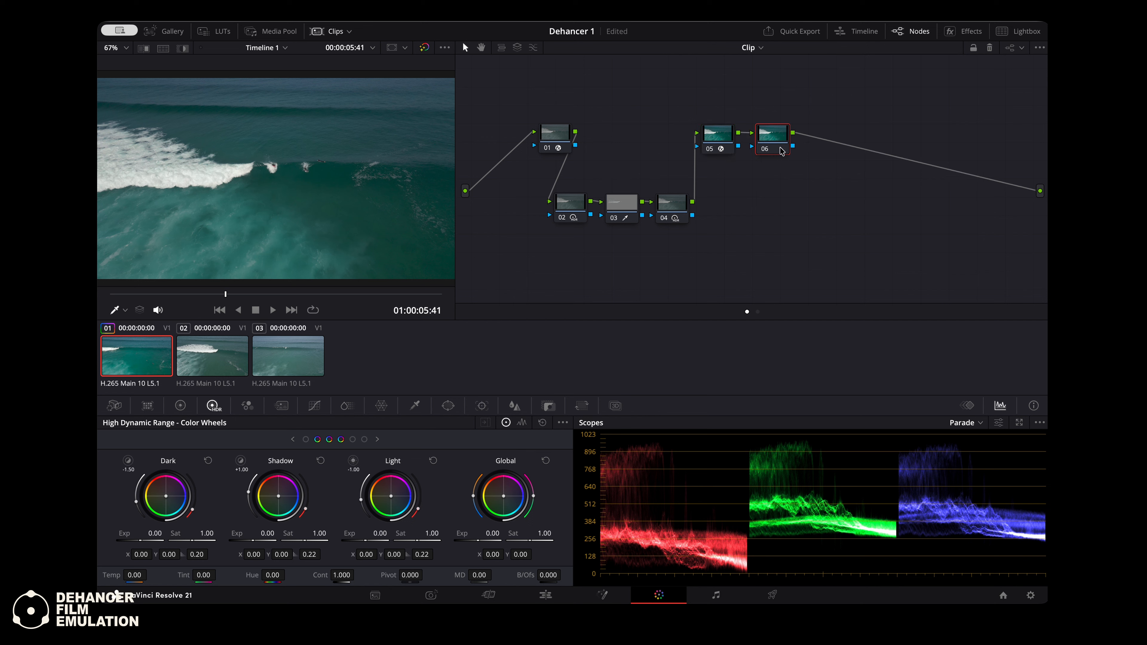
{"action": "left_click_drag", "start_coordinate": [782, 148], "coordinate": [753, 221]}
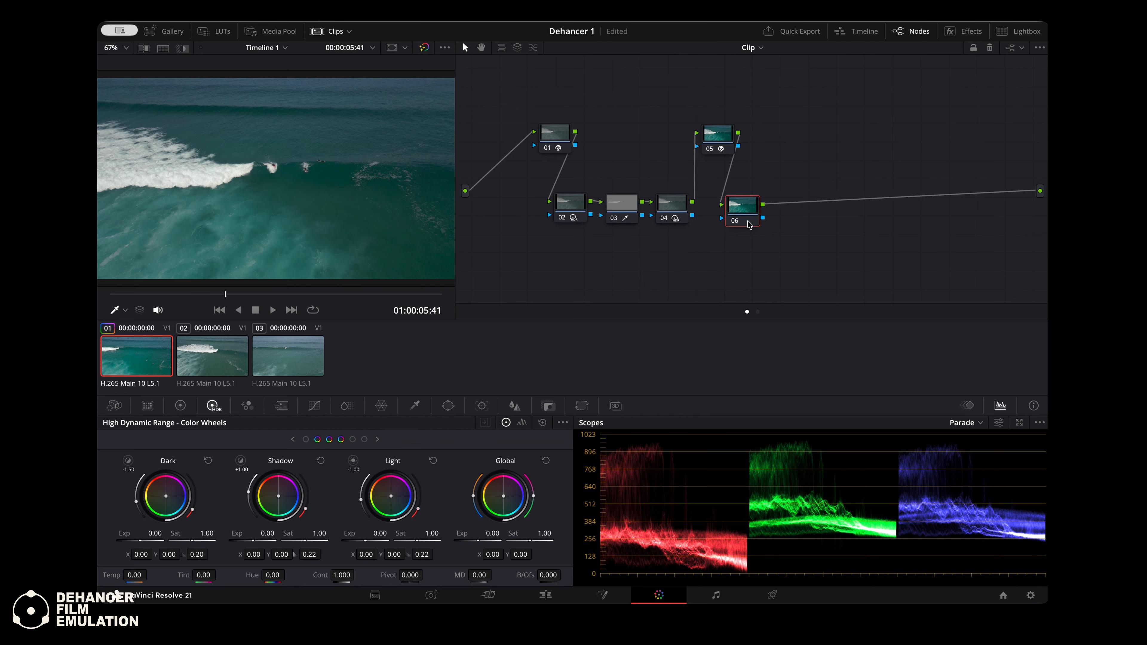
Apply the Dehancer Pro 7.4.1 film emulation effect to node 06.
{"action": "left_click", "coordinate": [965, 31]}
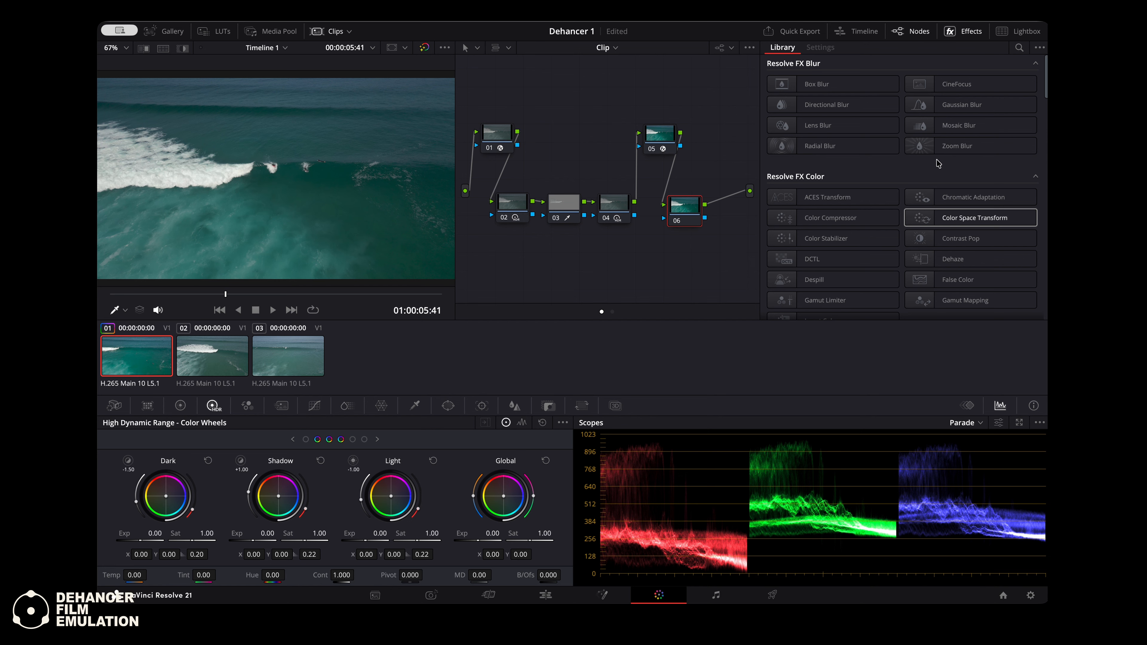
{"action": "scroll", "coordinate": [939, 163], "scroll_direction": "down", "scroll_amount": 15}
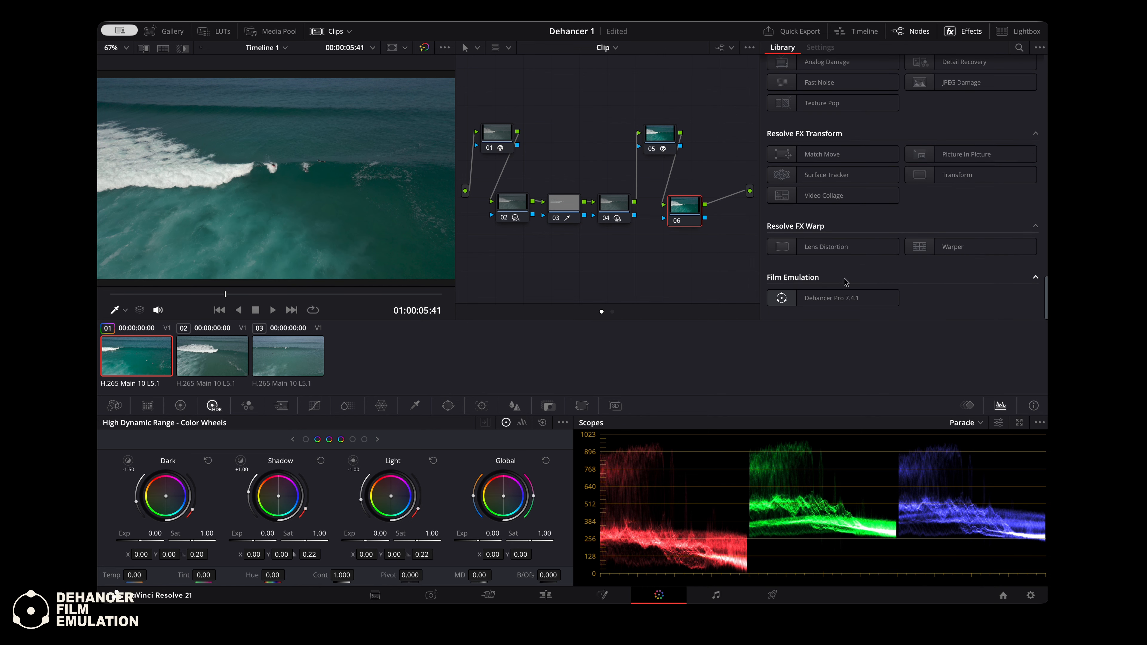
{"action": "left_click_drag", "start_coordinate": [832, 303], "coordinate": [692, 217]}
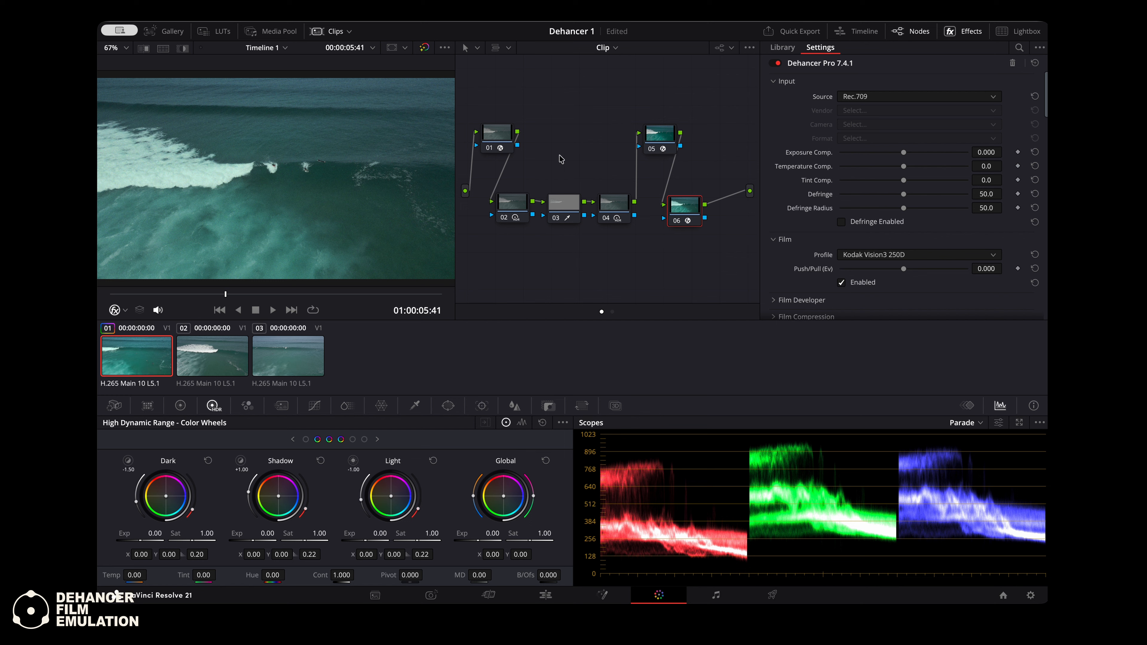
Compare the clip with the Dehancer Pro effect switched off and on.
{"action": "left_click", "coordinate": [776, 63]}
{"action": "left_click", "coordinate": [774, 63]}
{"action": "left_click", "coordinate": [774, 64]}
{"action": "left_click", "coordinate": [775, 64]}
Preview the Fujifilm Neopan Acros 100 and Fujicolor 100 film profiles, and return to Kodak Vision3 250D.
{"action": "scroll", "coordinate": [903, 248], "scroll_direction": "down", "scroll_amount": 3}
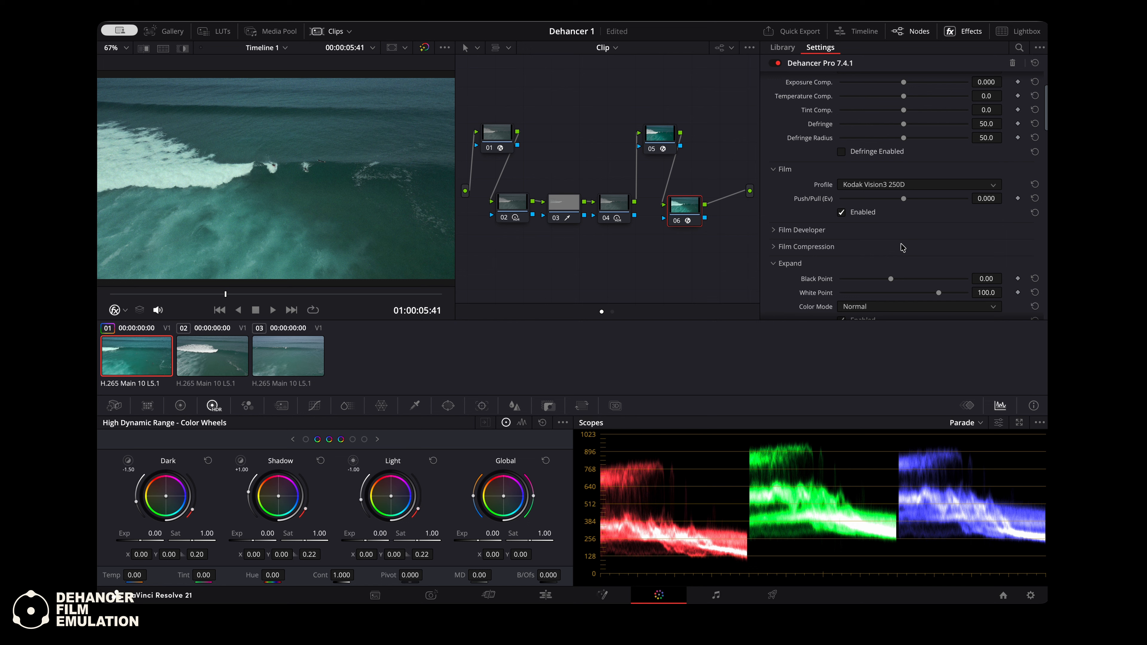
{"action": "left_click", "coordinate": [874, 238]}
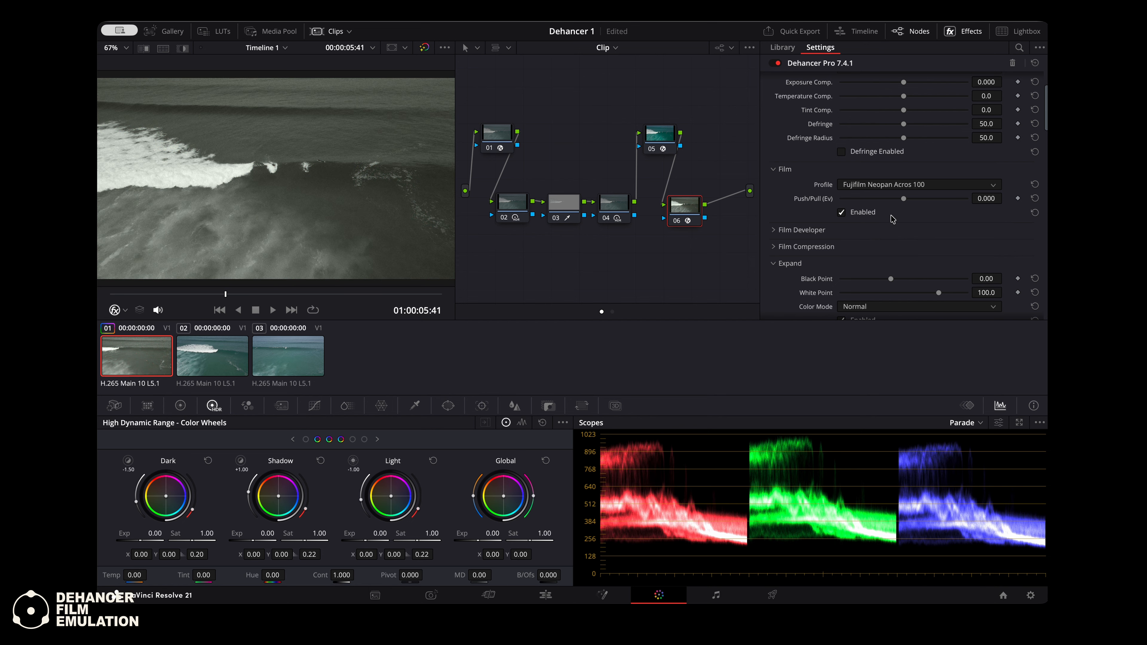
{"action": "left_click", "coordinate": [861, 213]}
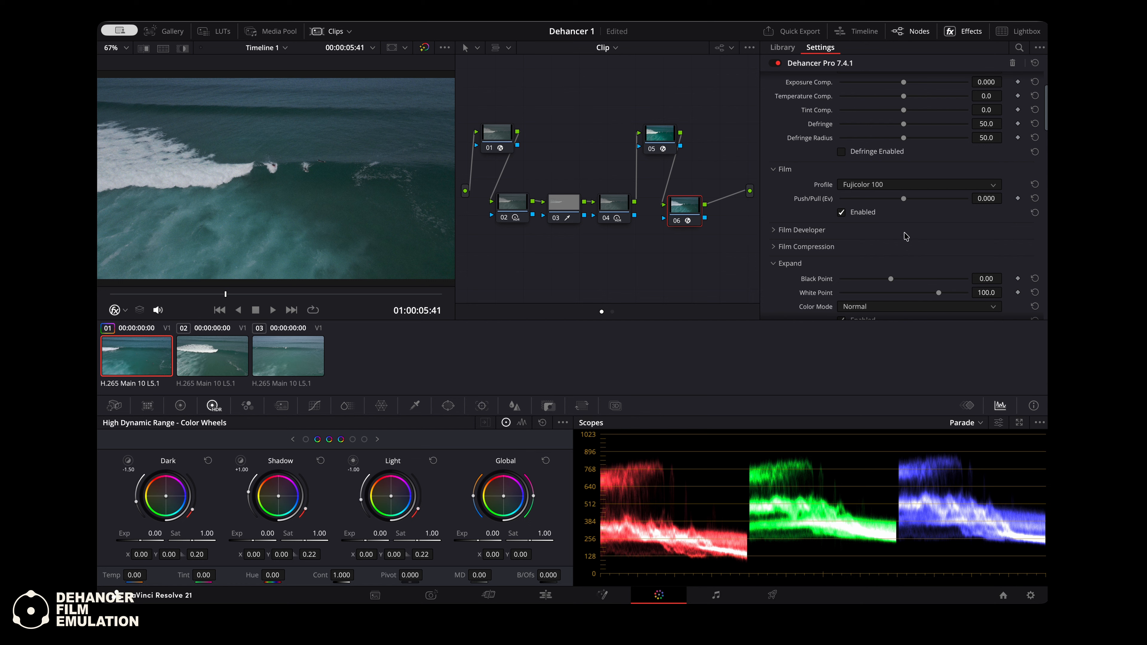
{"action": "left_click", "coordinate": [867, 189]}
{"action": "left_click", "coordinate": [866, 214]}
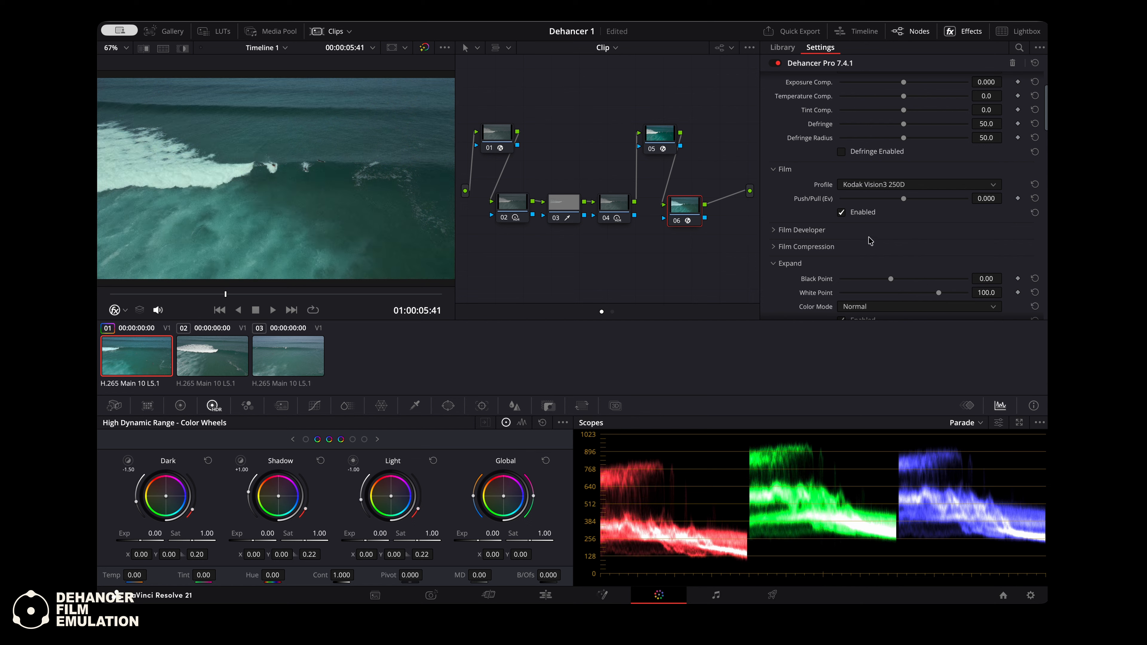
Set the Film Developer's Contrast Boost to -0.4 and Gamma Correction to -1.1.
{"action": "left_click", "coordinate": [776, 231]}
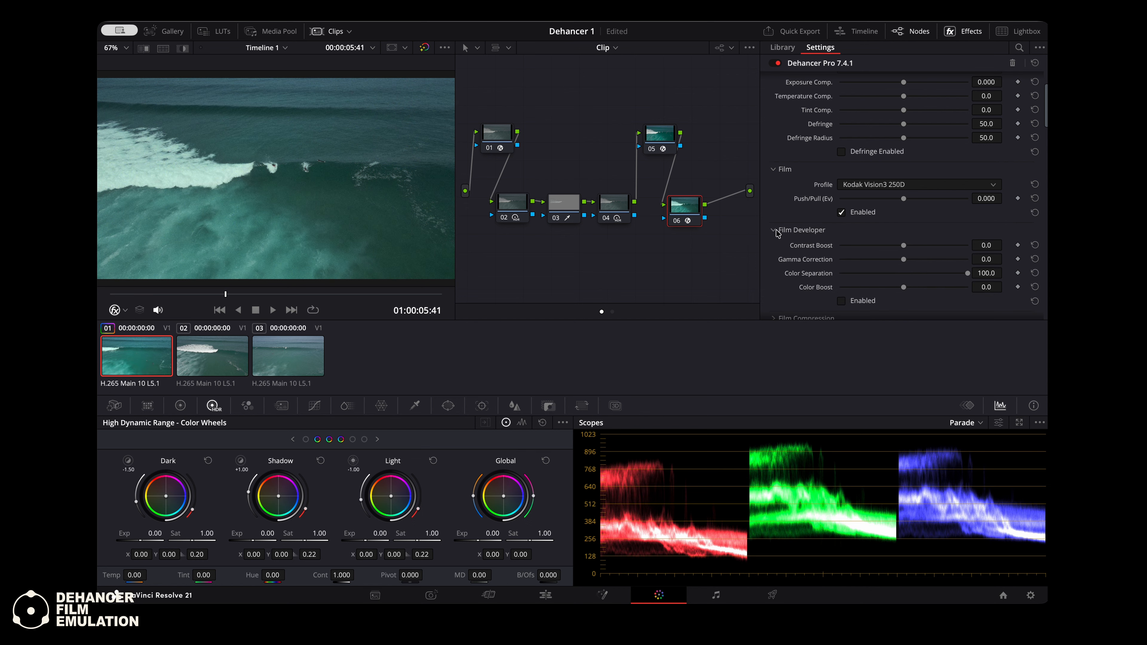
{"action": "left_click_drag", "start_coordinate": [904, 245], "coordinate": [904, 278]}
Set Film Compression's White Point to 100.4 and Tonal Range to 33.2, and enable it after comparing it off and on.
{"action": "scroll", "coordinate": [878, 293], "scroll_direction": "down", "scroll_amount": 5}
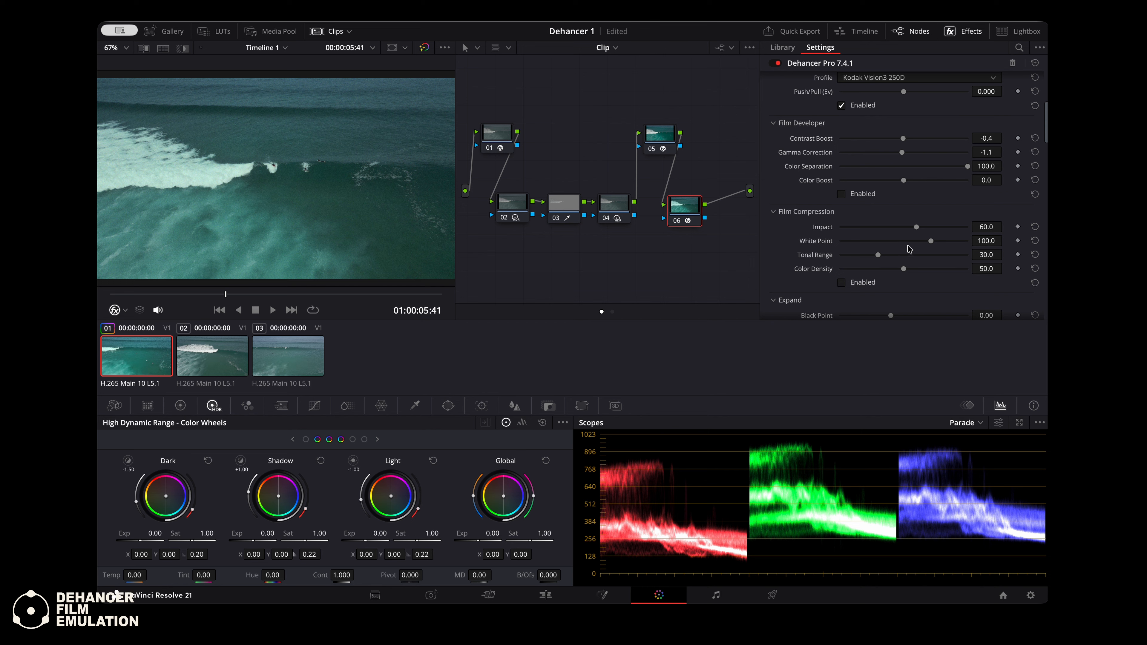
{"action": "left_click_drag", "start_coordinate": [878, 255], "coordinate": [933, 254]}
{"action": "scroll", "coordinate": [892, 285], "scroll_direction": "down", "scroll_amount": 1}
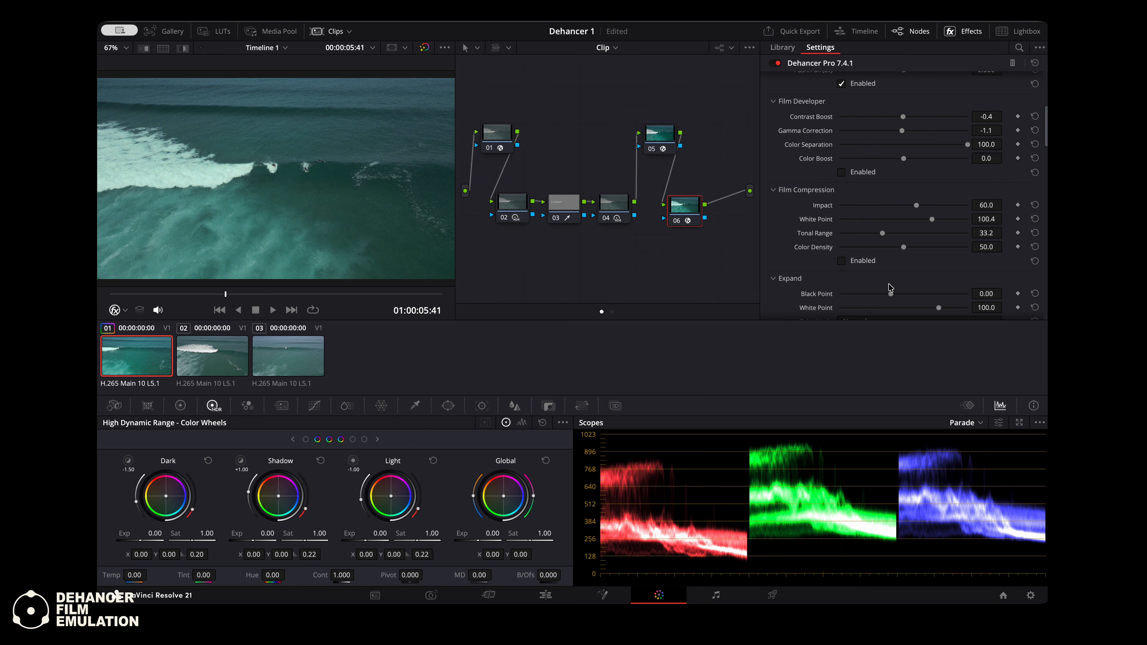
{"action": "left_click", "coordinate": [842, 261]}
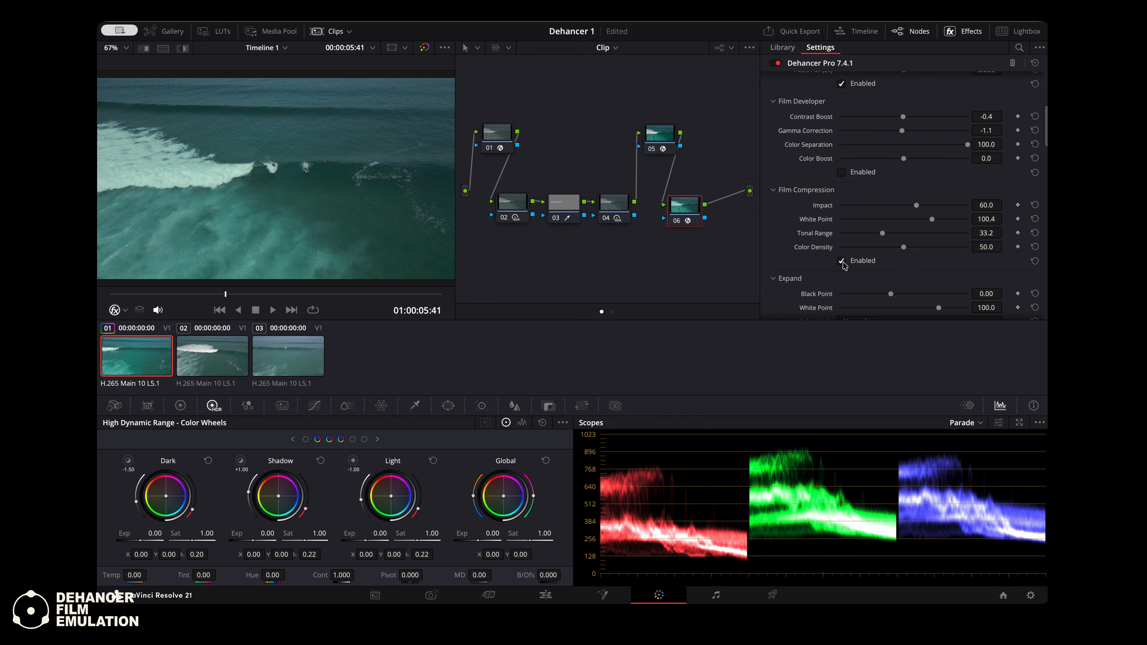
{"action": "left_click", "coordinate": [842, 262]}
{"action": "left_click", "coordinate": [842, 261]}
{"action": "left_click", "coordinate": [842, 262]}
{"action": "left_click", "coordinate": [842, 261]}
Try the Cineon Film Log, Fujifilm 3513 and Kodak Endura Glossy Paper print profiles, and choose Kodak 2383 Print Film.
{"action": "scroll", "coordinate": [899, 260], "scroll_direction": "down", "scroll_amount": 3}
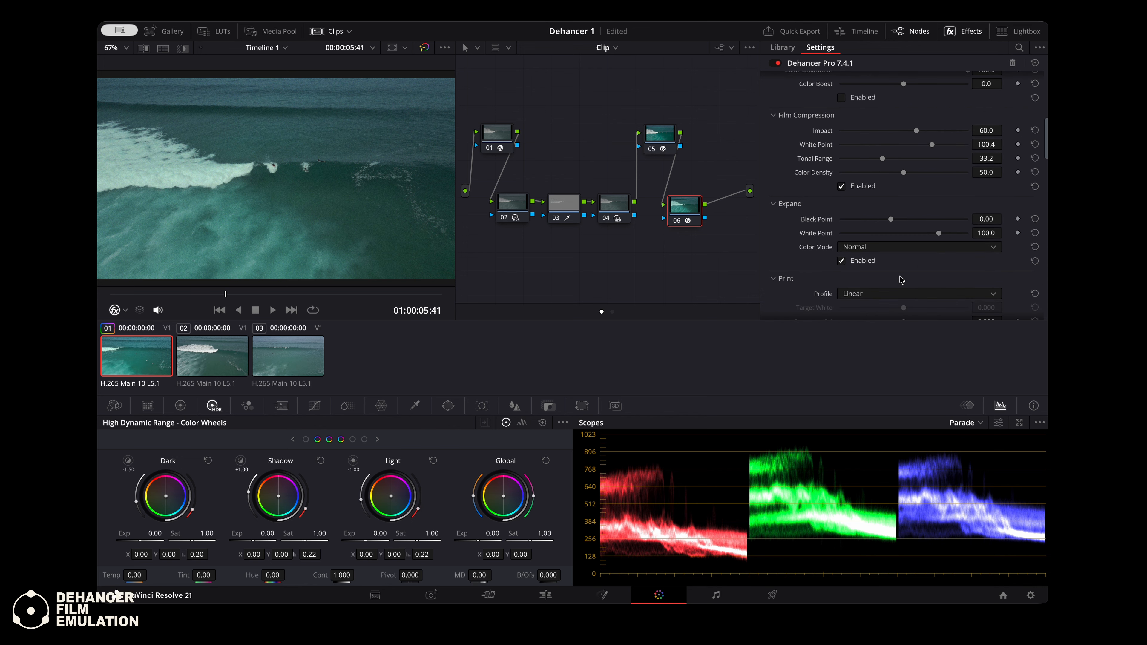
{"action": "scroll", "coordinate": [899, 276], "scroll_direction": "down", "scroll_amount": 3}
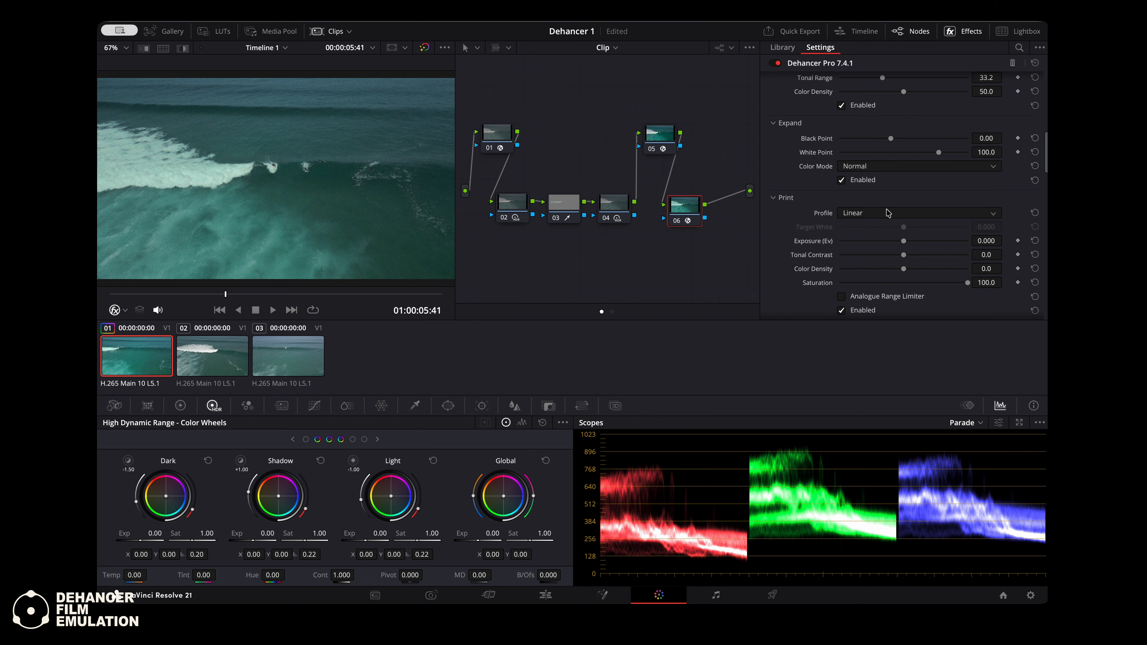
{"action": "left_click", "coordinate": [882, 242]}
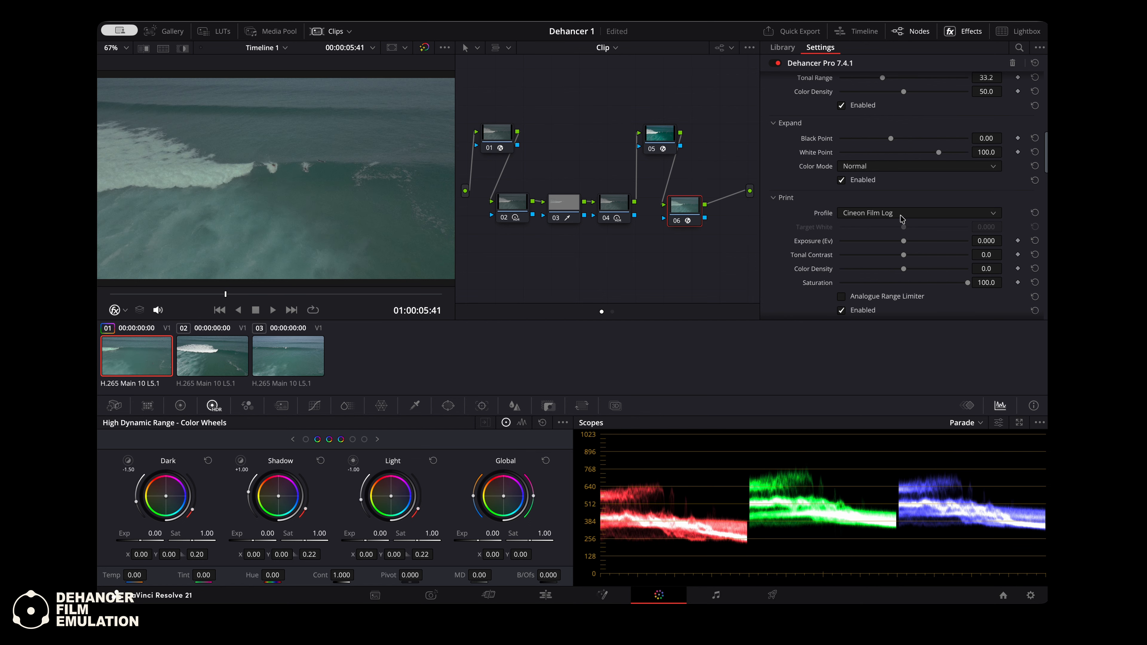
{"action": "left_click", "coordinate": [888, 255]}
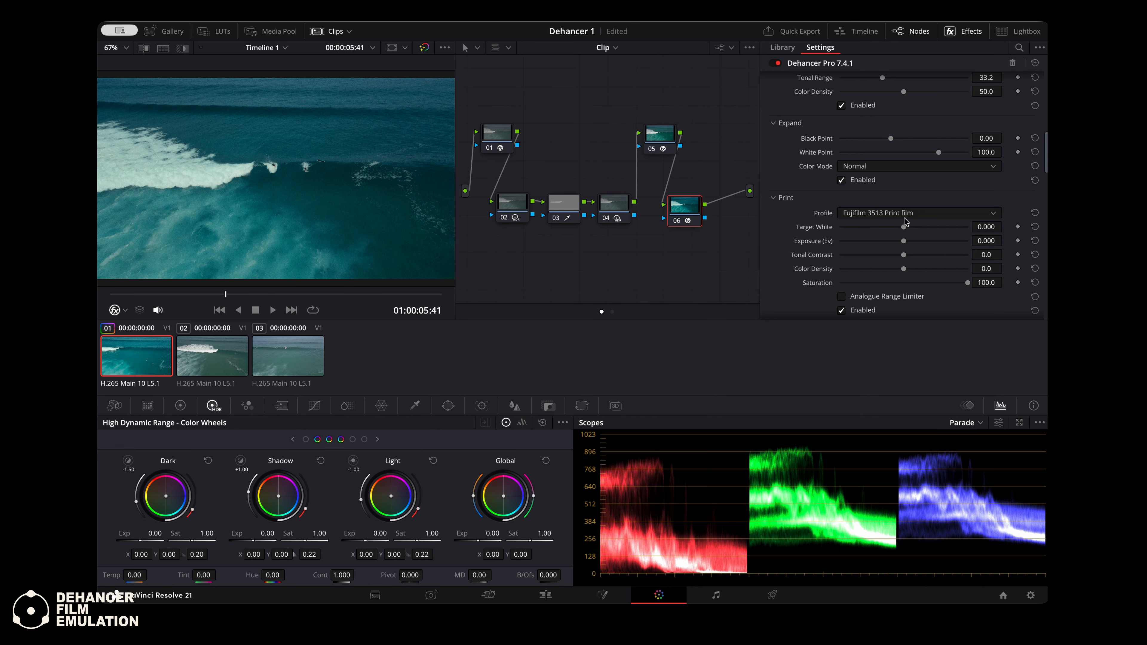
{"action": "left_click", "coordinate": [890, 270]}
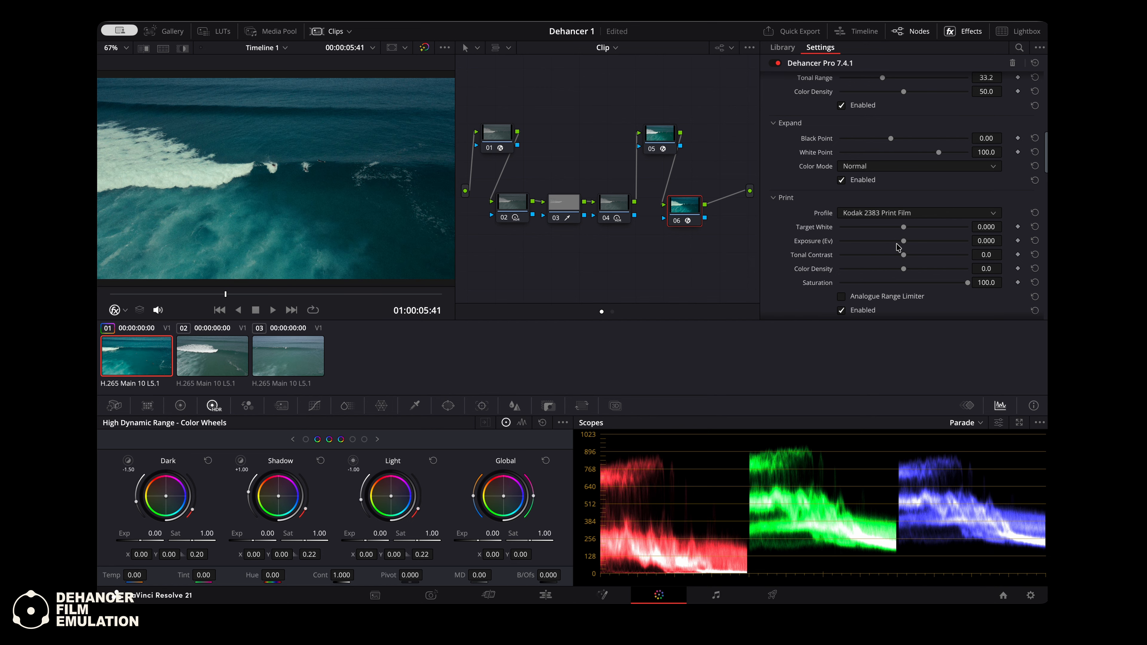
{"action": "left_click", "coordinate": [903, 282]}
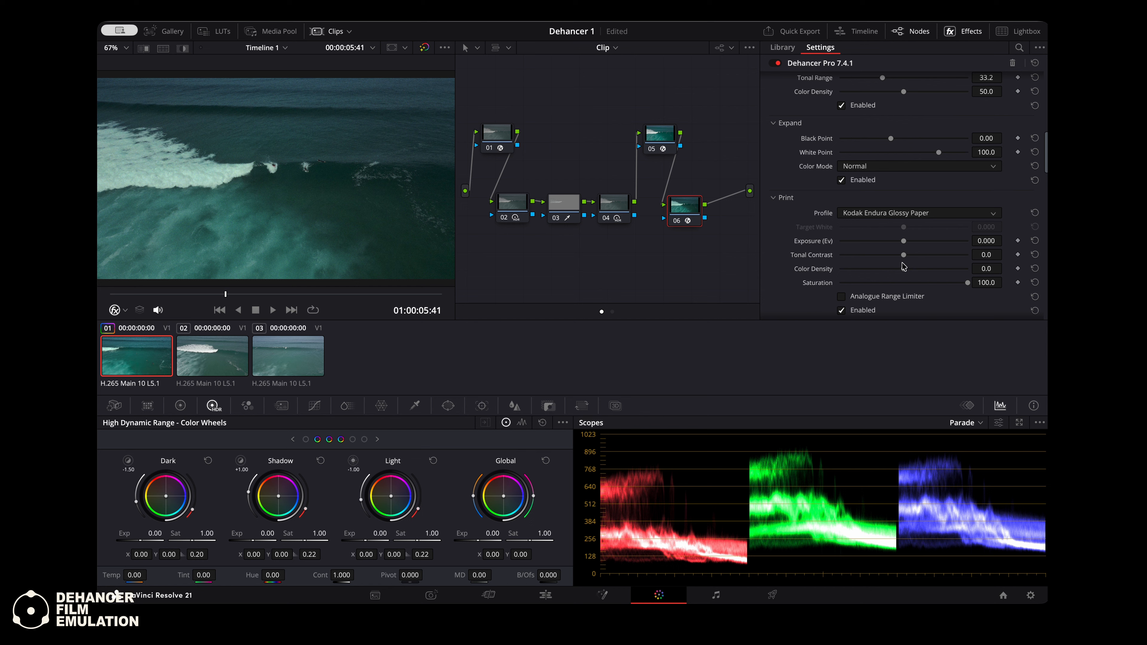
{"action": "left_click", "coordinate": [903, 264]}
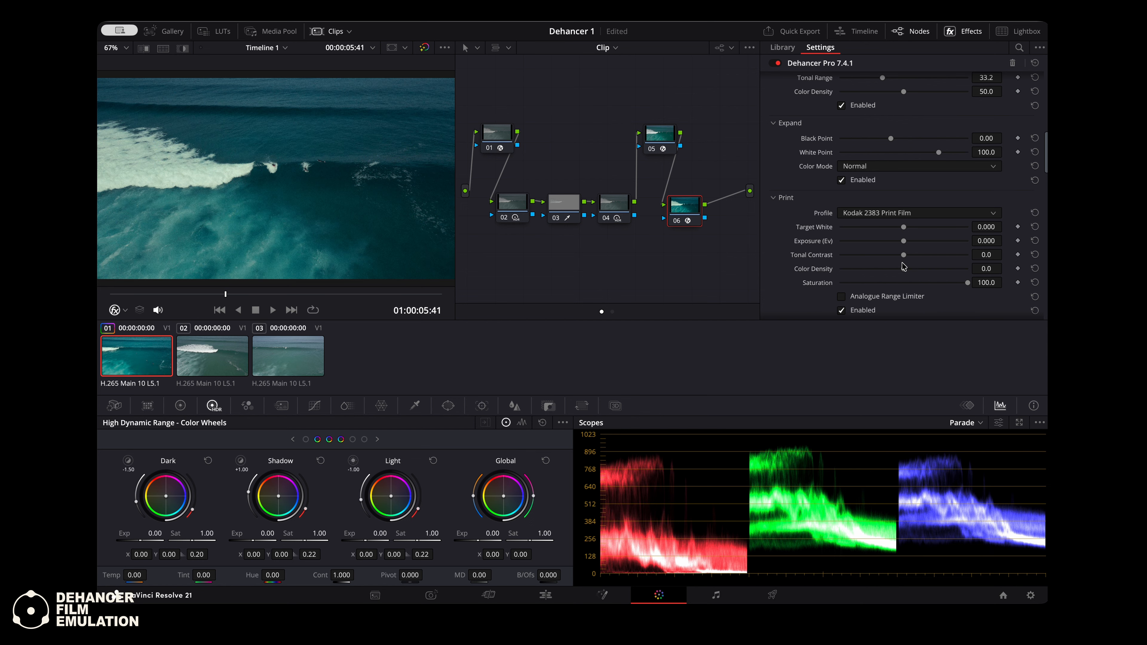
Set the Print's Target White to -0.044, Exposure to 0.354 and Tonal Contrast to 2.8, and compare it disabled and enabled.
{"action": "mouse_move", "coordinate": [903, 226]}
{"action": "left_mouse_down"}
{"action": "mouse_move", "coordinate": [949, 229]}
{"action": "mouse_move", "coordinate": [861, 231]}
{"action": "mouse_move", "coordinate": [858, 242]}
{"action": "mouse_move", "coordinate": [954, 246]}
{"action": "mouse_move", "coordinate": [904, 244]}
{"action": "left_mouse_up"}
{"action": "left_click_drag", "start_coordinate": [904, 242], "coordinate": [908, 264]}
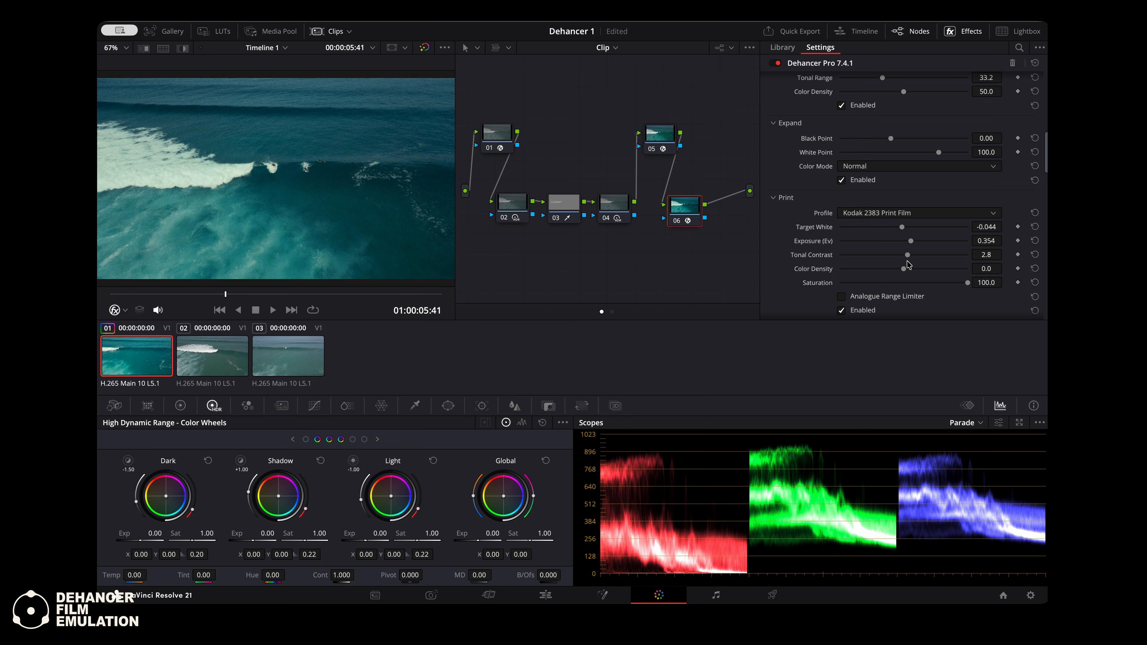
{"action": "left_click", "coordinate": [841, 311]}
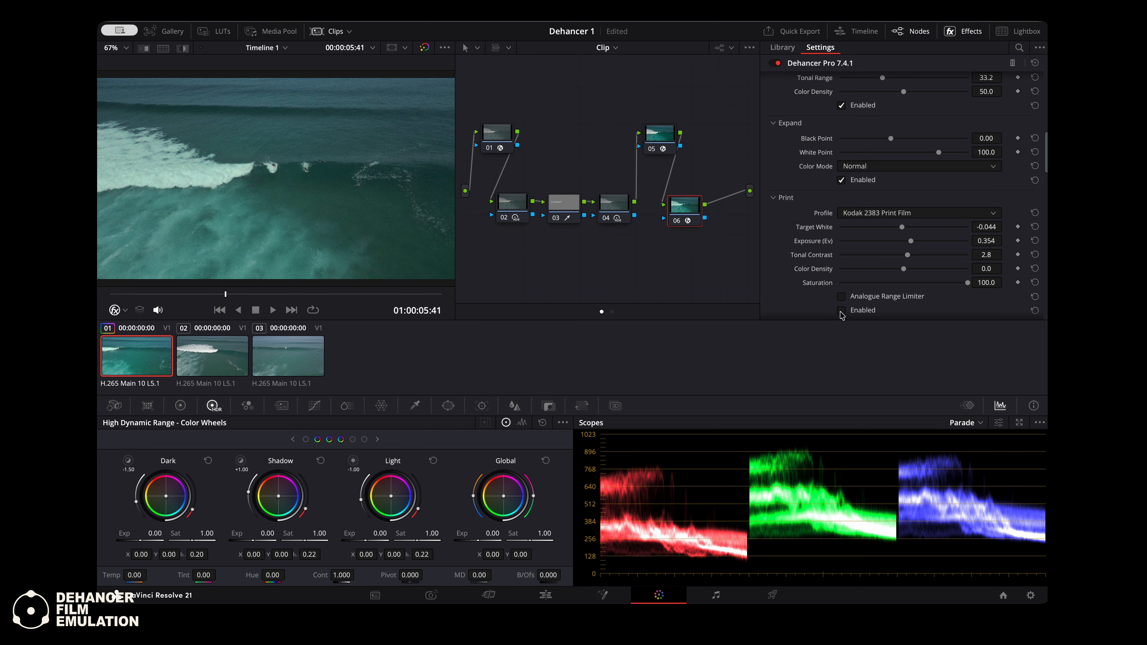
{"action": "left_click", "coordinate": [841, 311]}
Set the Film Grain profile to 35 mm ISO 50 and its Amount to 57.2.
{"action": "scroll", "coordinate": [831, 254], "scroll_direction": "down", "scroll_amount": 5}
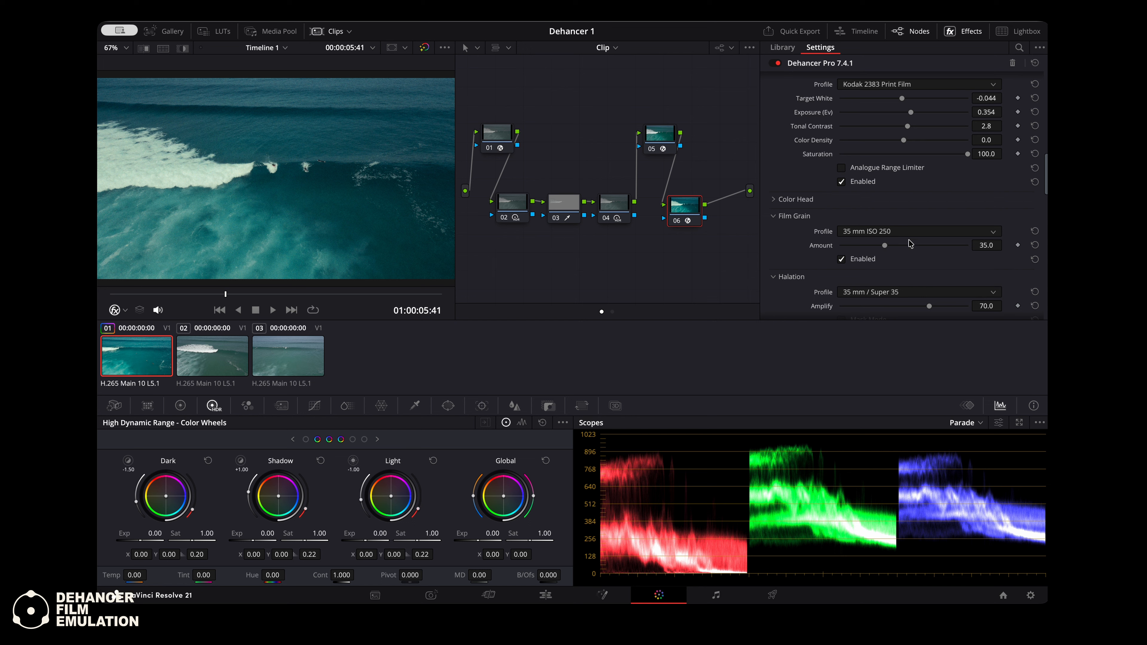
{"action": "left_click", "coordinate": [872, 327]}
{"action": "left_click_drag", "start_coordinate": [878, 245], "coordinate": [913, 246]}
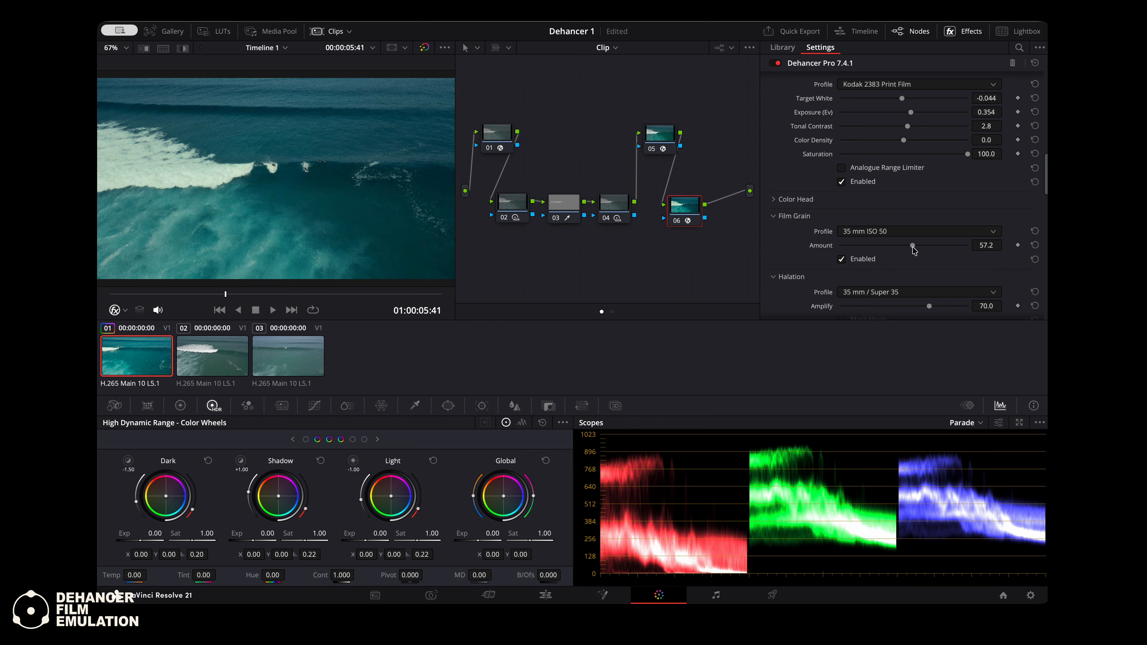
Play the clip from its start and compare the picture with film grain disabled and enabled.
{"action": "left_click", "coordinate": [842, 260]}
{"action": "left_click_drag", "start_coordinate": [226, 294], "coordinate": [103, 299]}
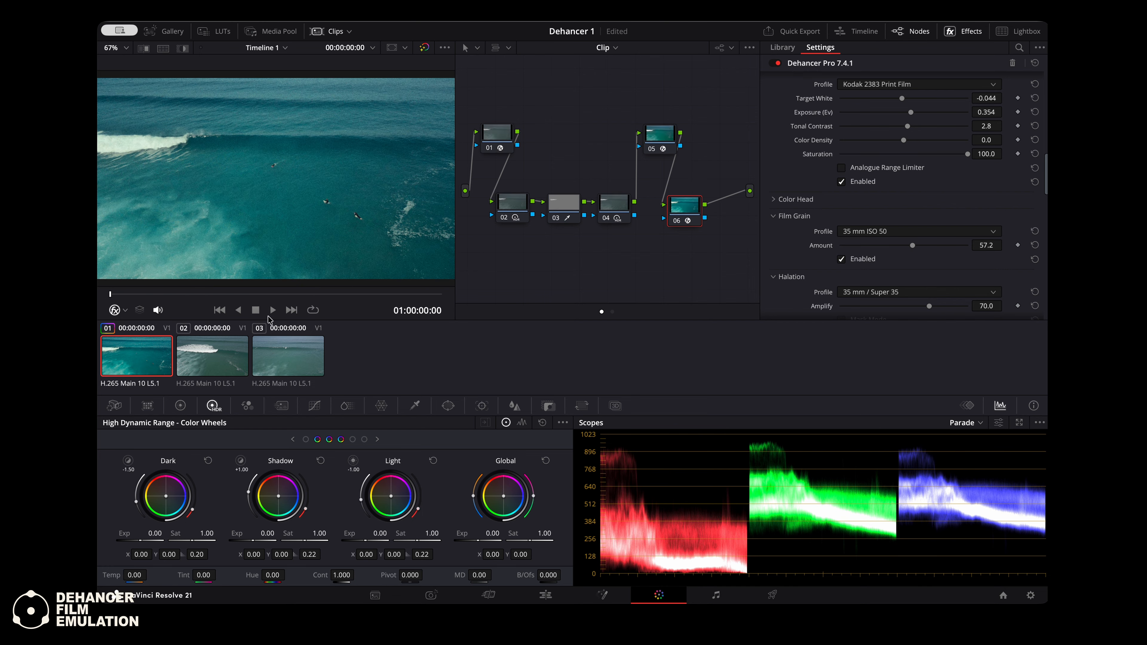
{"action": "left_click", "coordinate": [273, 310]}
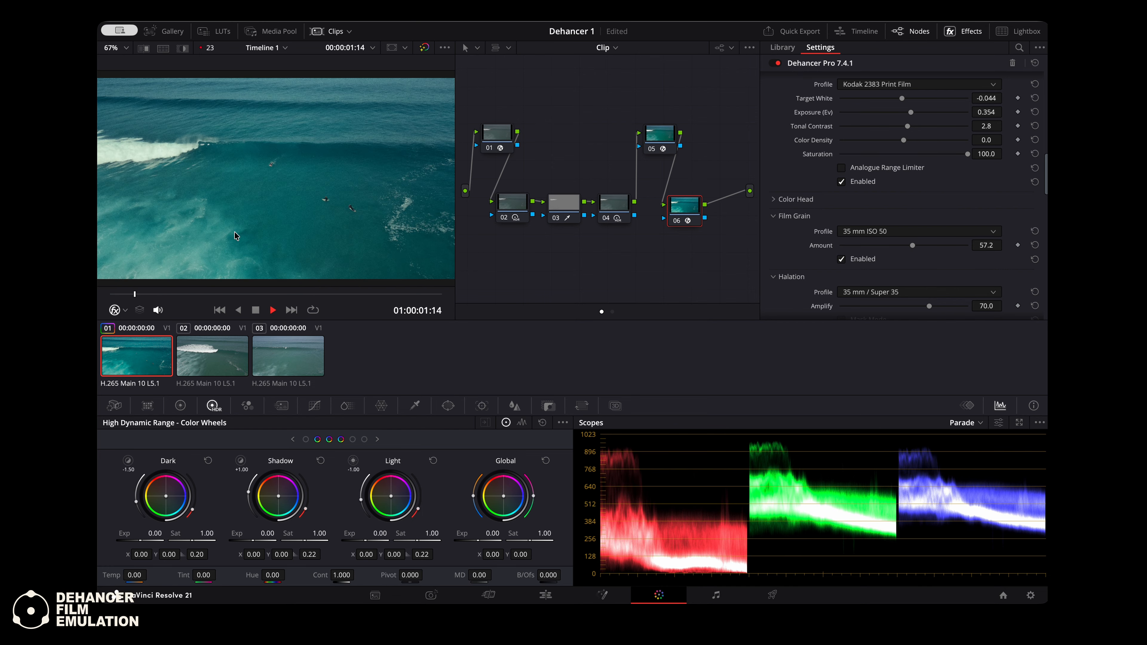
{"action": "left_click", "coordinate": [842, 260]}
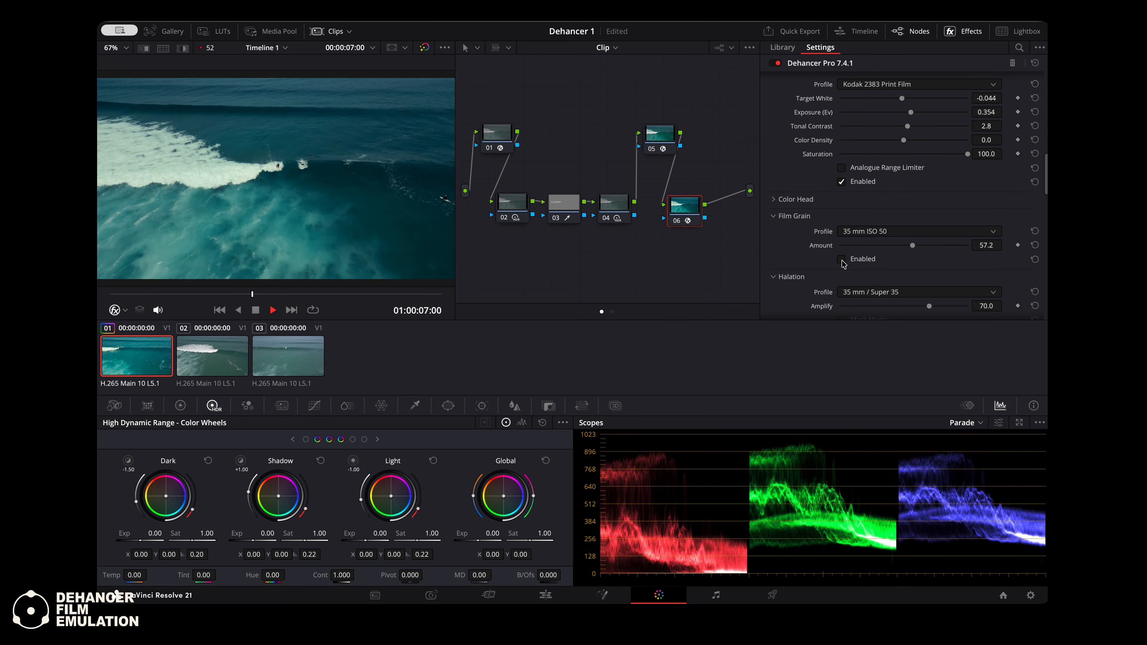
{"action": "left_click", "coordinate": [842, 260]}
{"action": "key", "text": "space"}
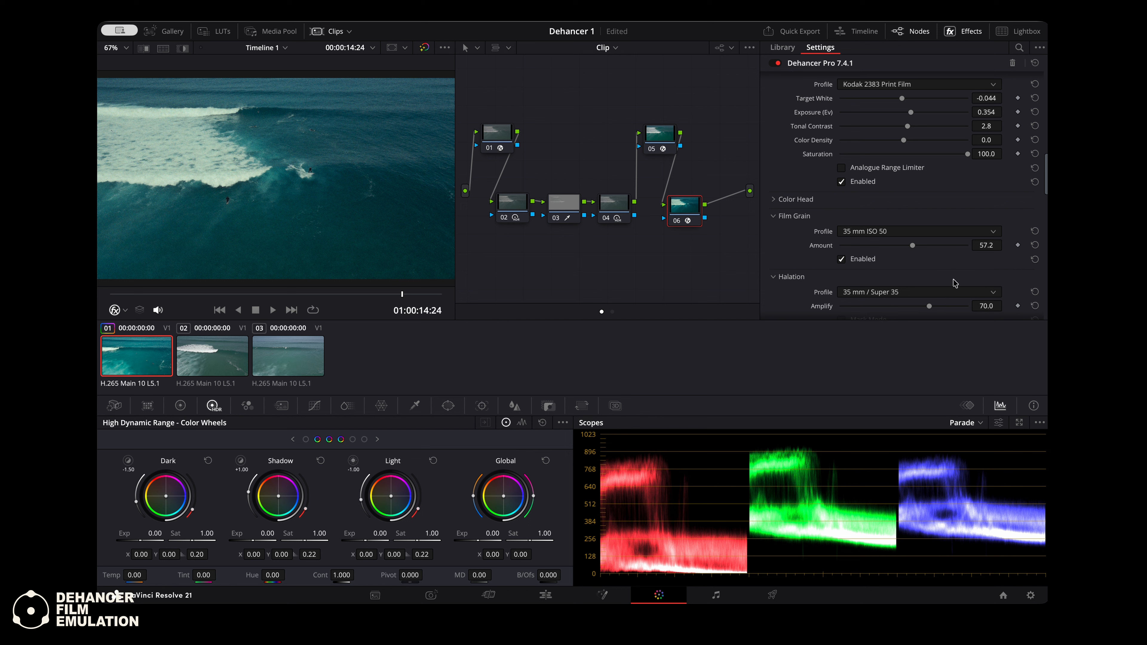
Set the Film Damage Total Amount to 0.2.
{"action": "scroll", "coordinate": [955, 284], "scroll_direction": "down", "scroll_amount": 3}
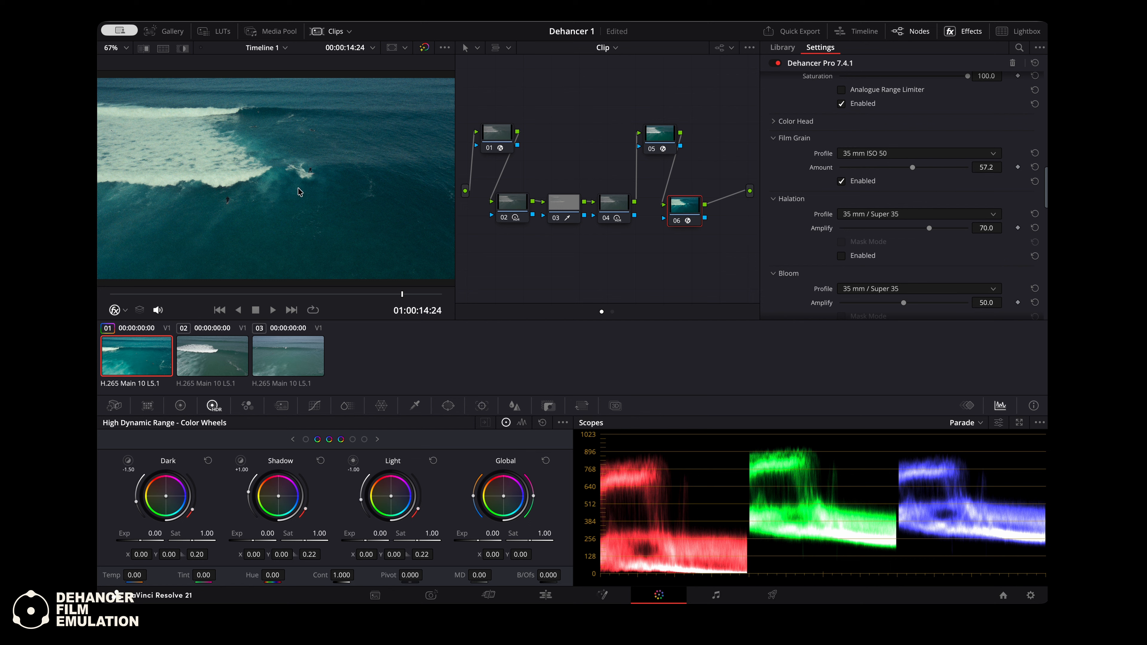
{"action": "scroll", "coordinate": [944, 261], "scroll_direction": "down", "scroll_amount": 3}
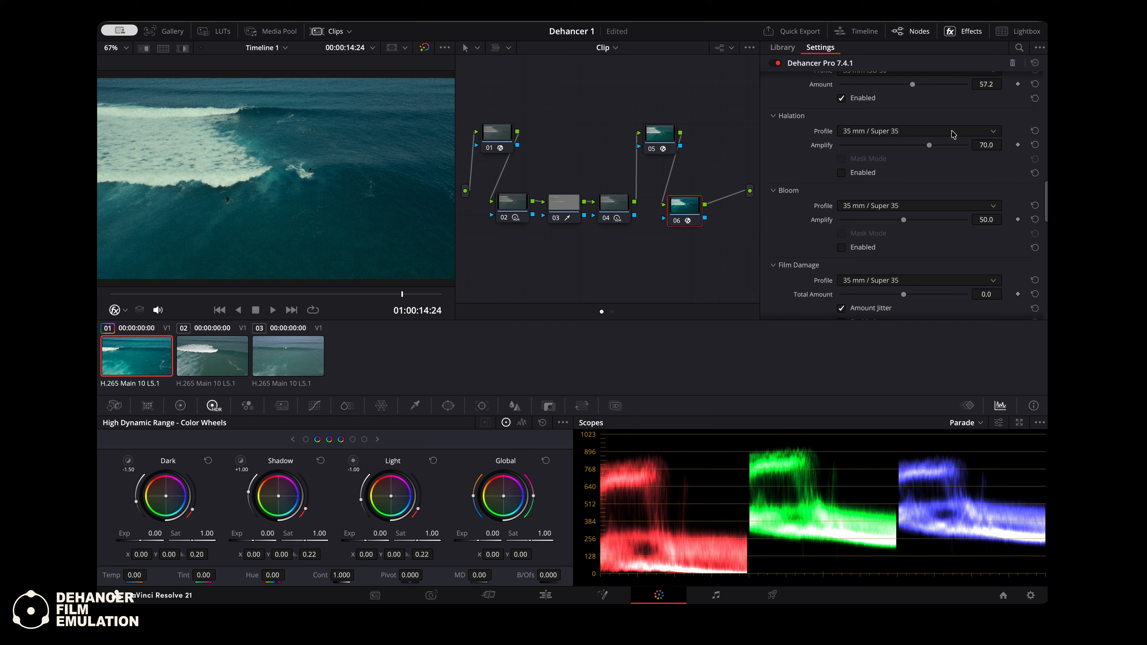
{"action": "scroll", "coordinate": [953, 288], "scroll_direction": "down", "scroll_amount": 3}
{"action": "scroll", "coordinate": [954, 290], "scroll_direction": "down", "scroll_amount": 1}
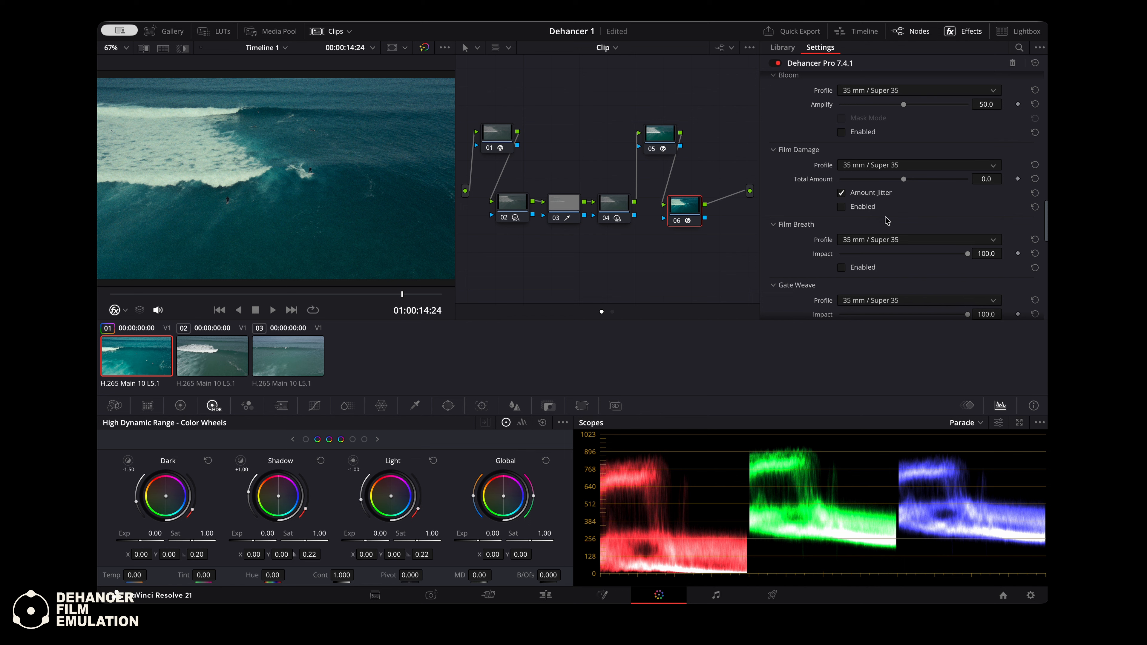
{"action": "left_click_drag", "start_coordinate": [904, 179], "coordinate": [904, 183]}
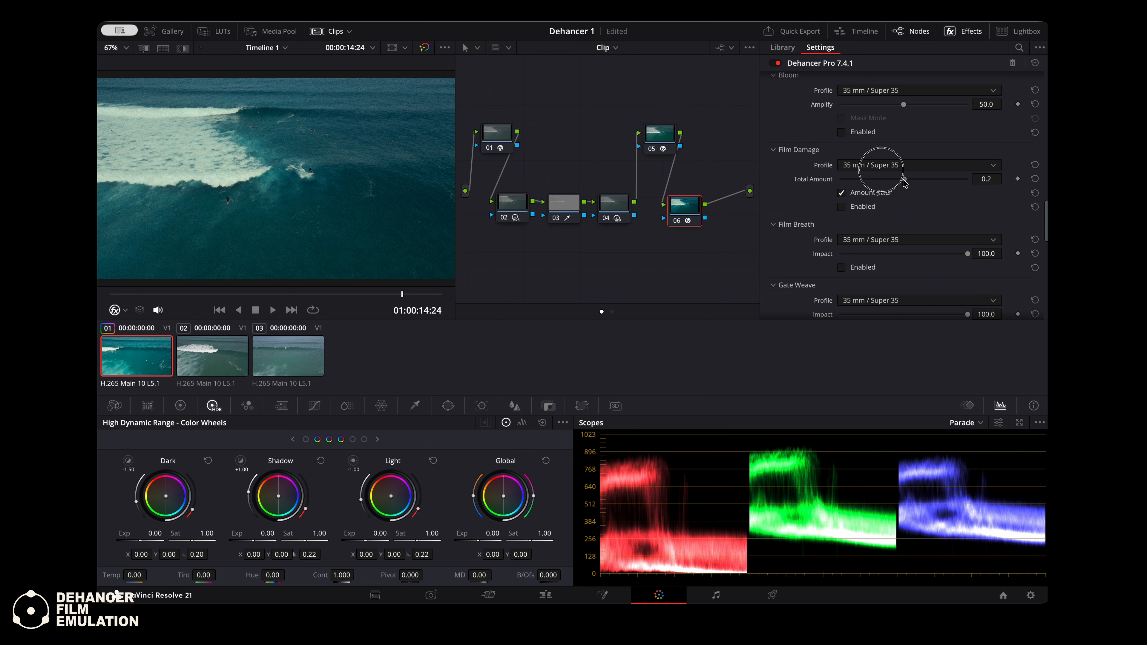